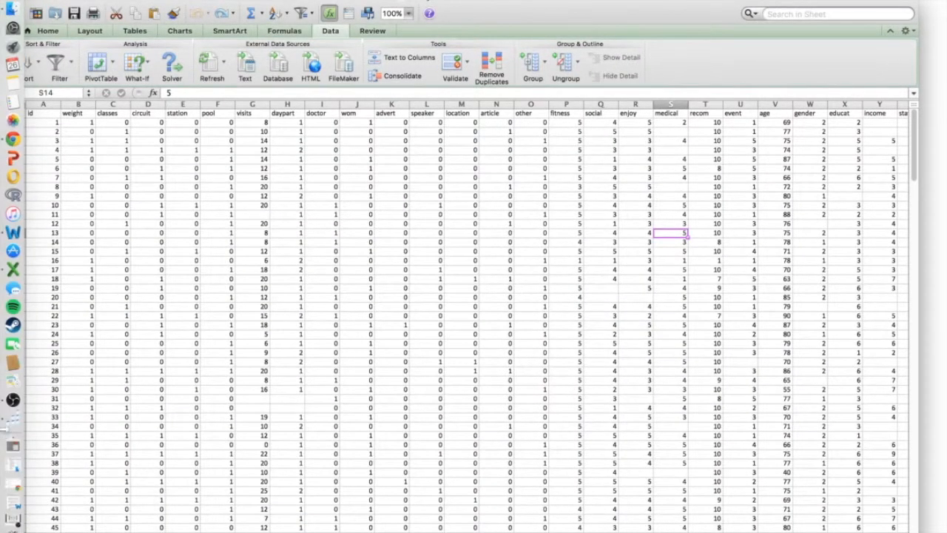
Step: Launch StatPlus and open its Compare Means [T-Test] analysis for the Avery Fitness Center data
key(F4)
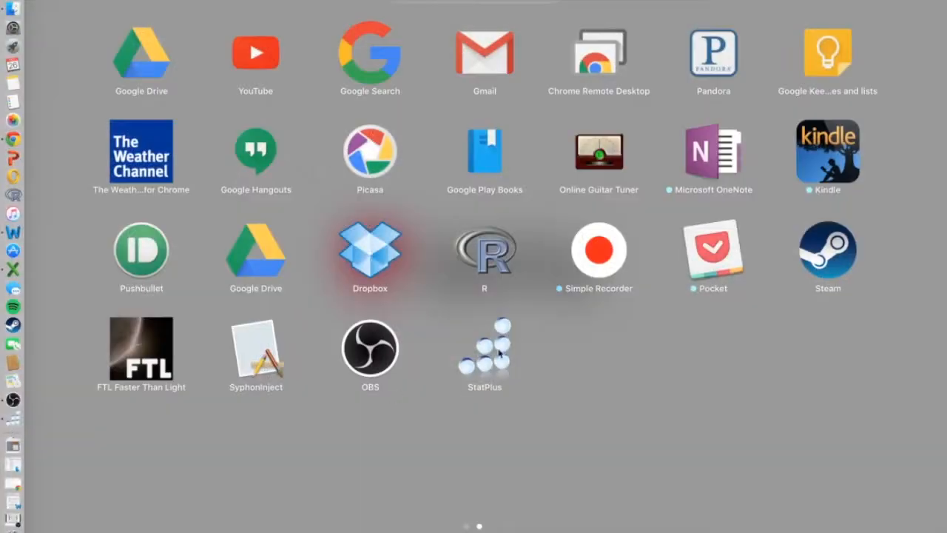
click(490, 357)
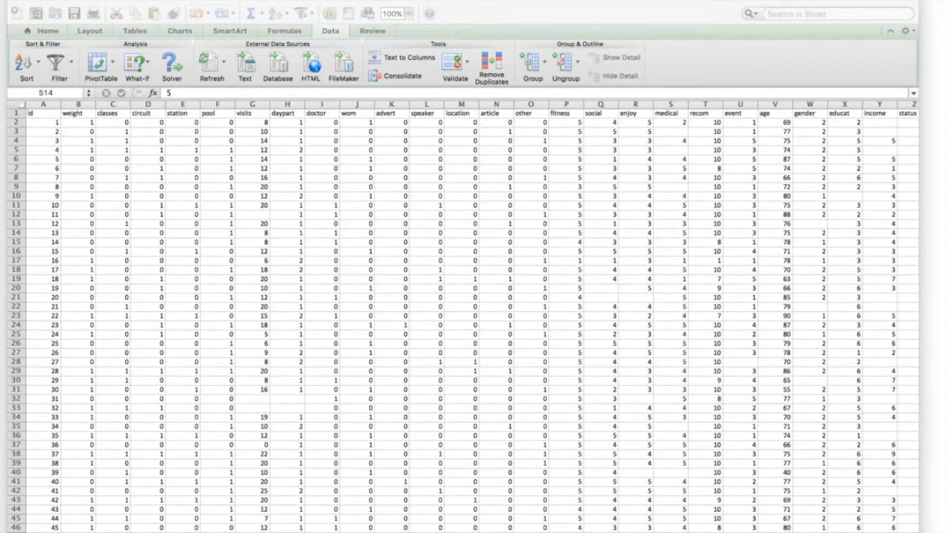
click(170, 0)
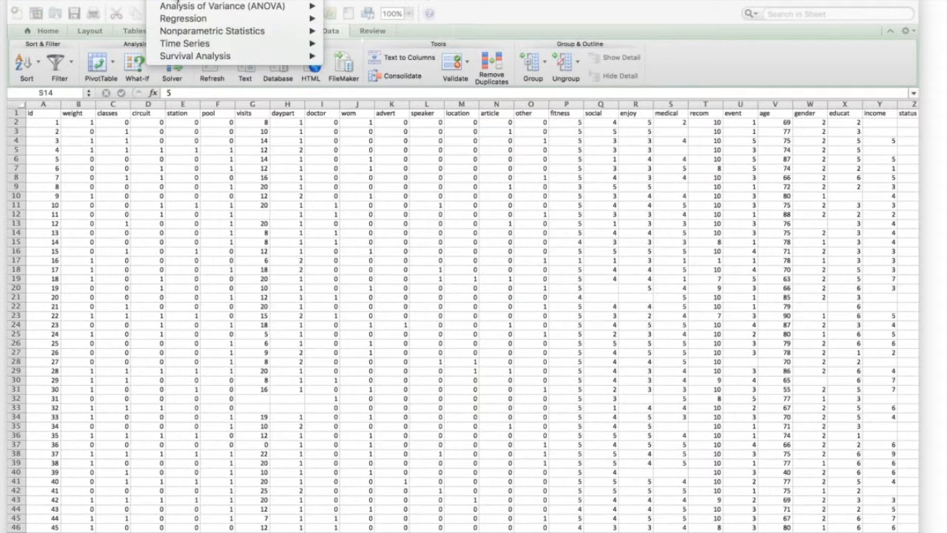
mouse_move(177, 1)
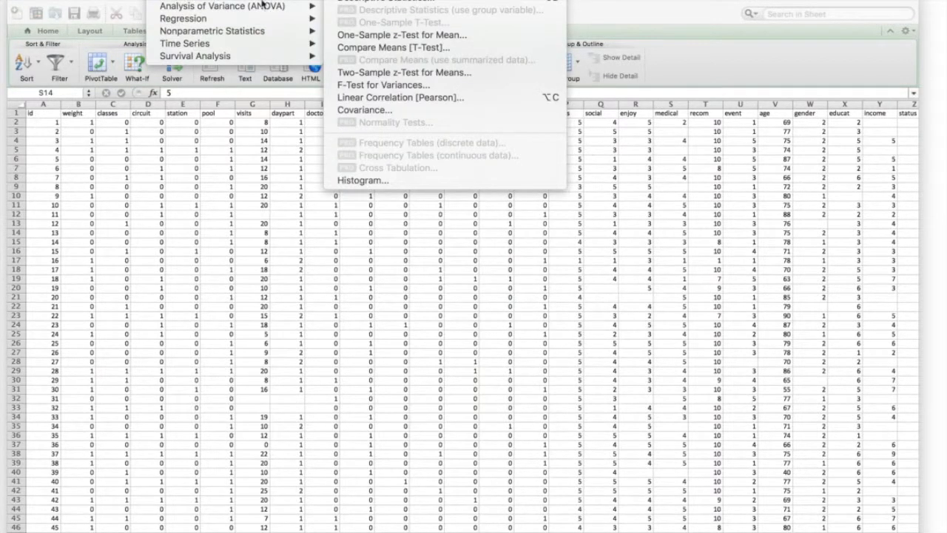
click(392, 47)
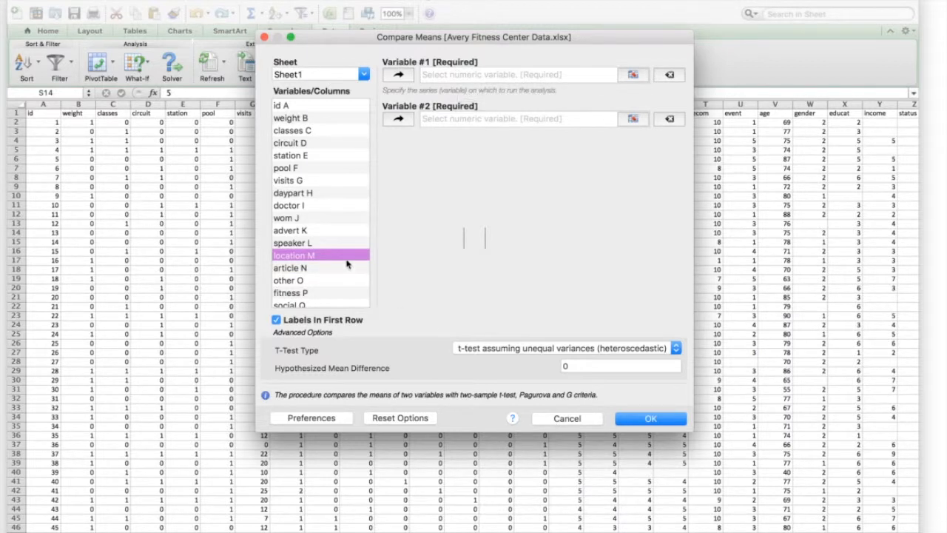
scroll(321, 151, down, 2)
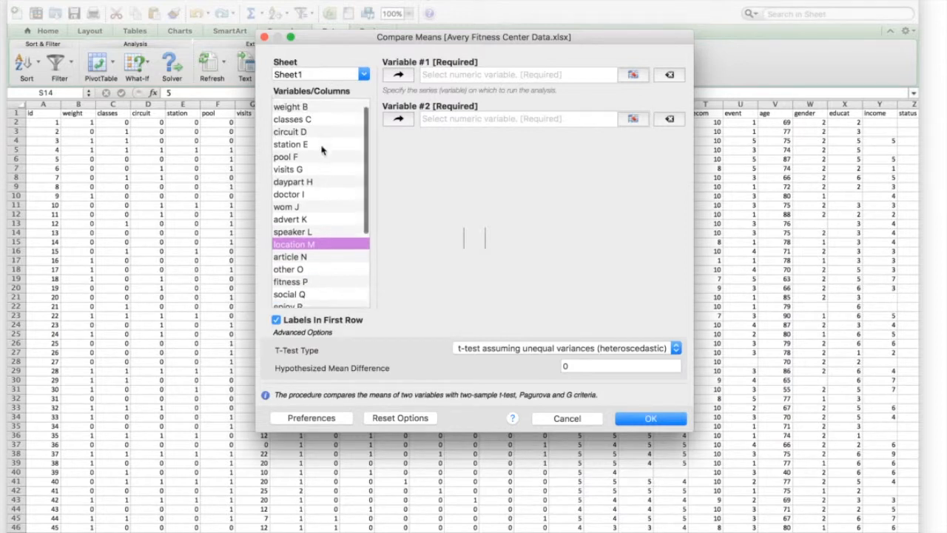
scroll(321, 151, up, 2)
scroll(322, 151, down, 1)
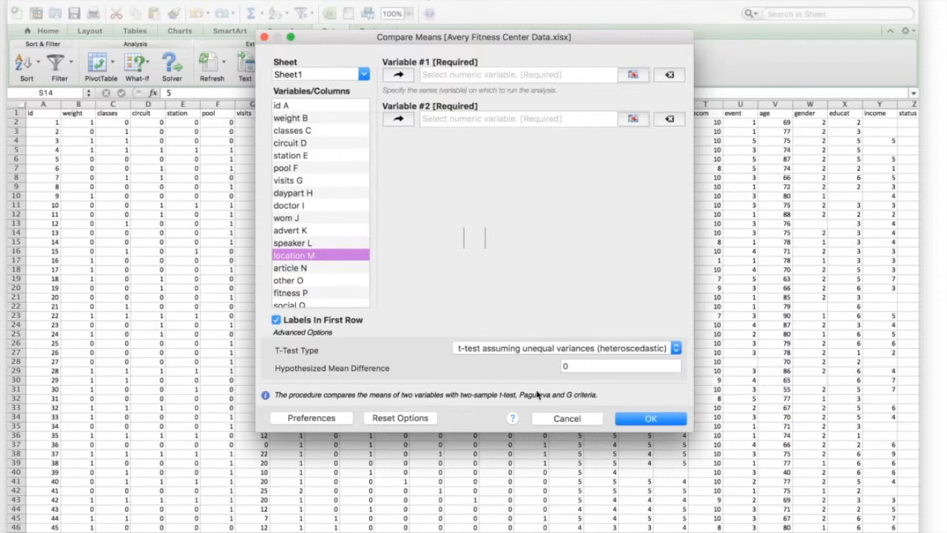
scroll(311, 237, down, 5)
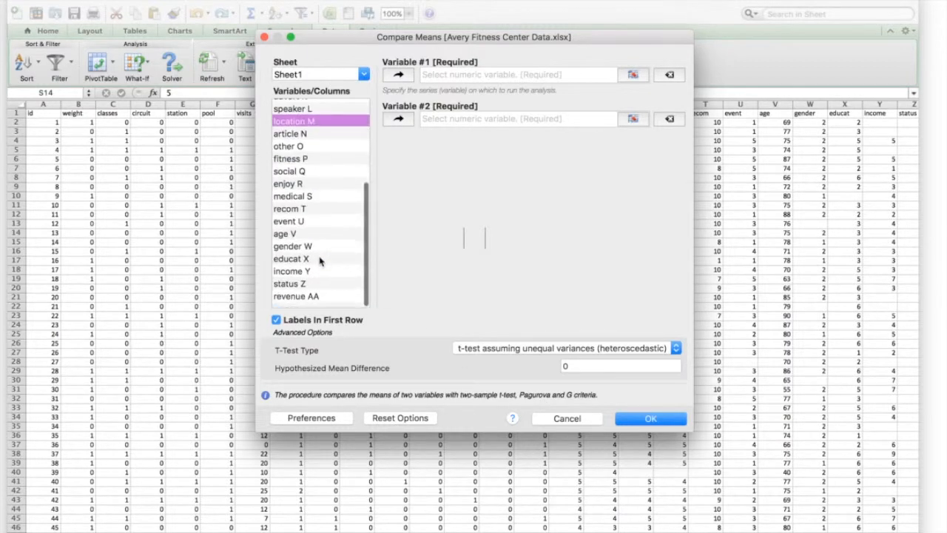
click(276, 252)
click(400, 76)
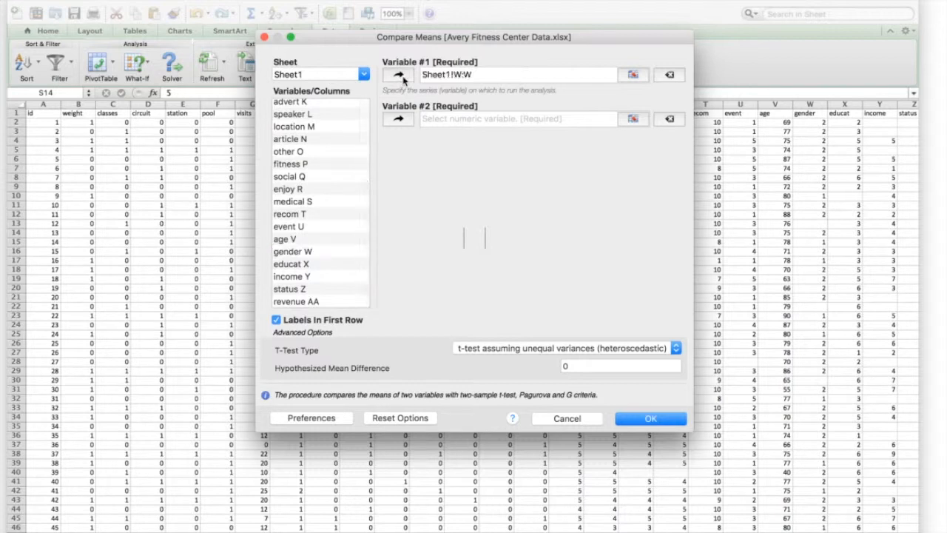
click(670, 75)
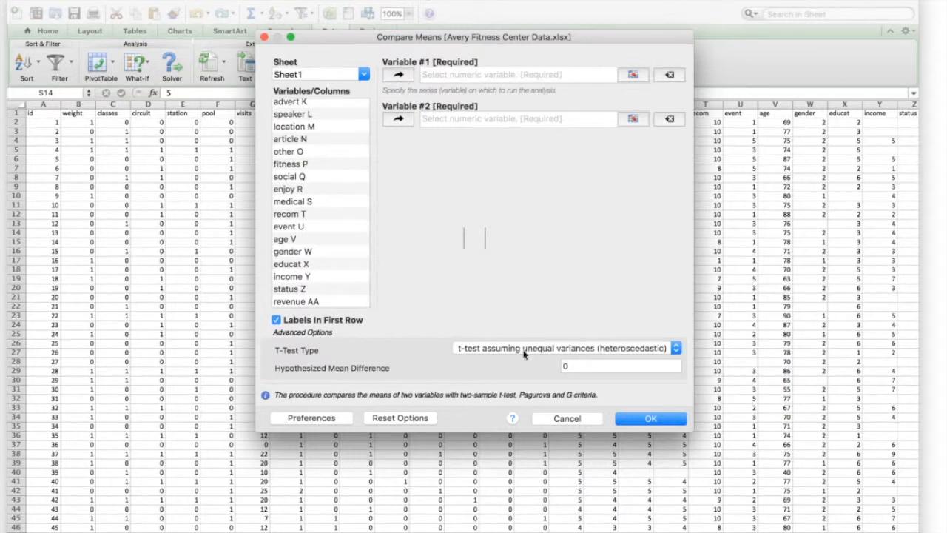
click(567, 420)
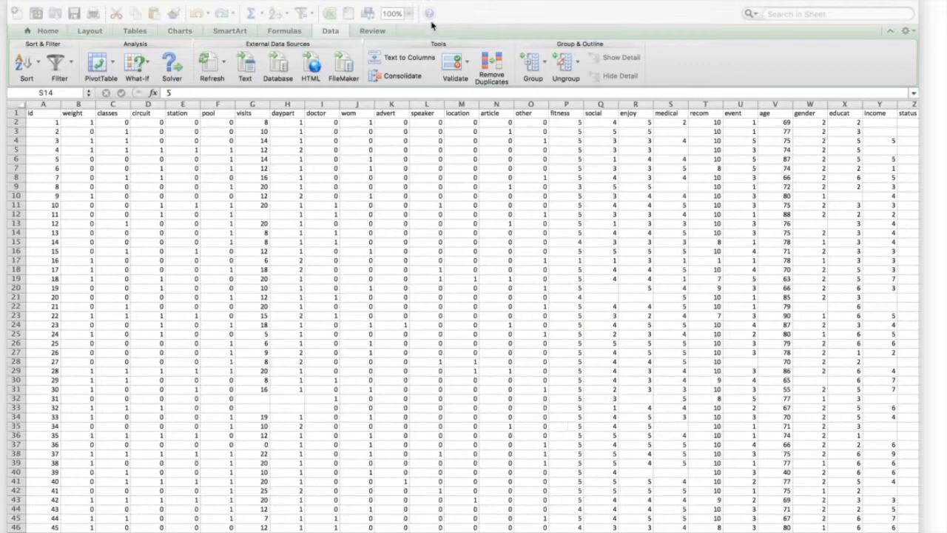
Step: Sort the worksheet in ascending order by the gender column, expanding the selection to include the other columns
click(814, 104)
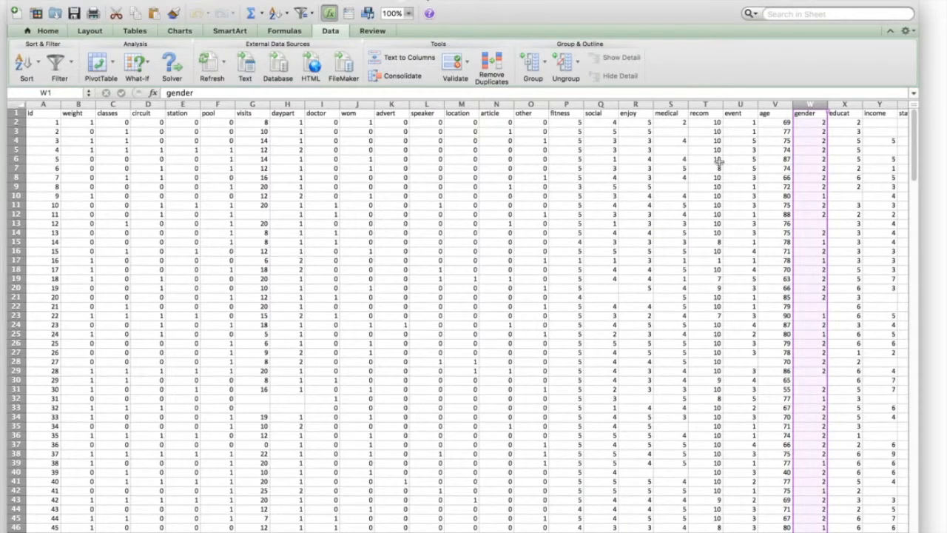
click(319, 31)
click(320, 31)
click(38, 66)
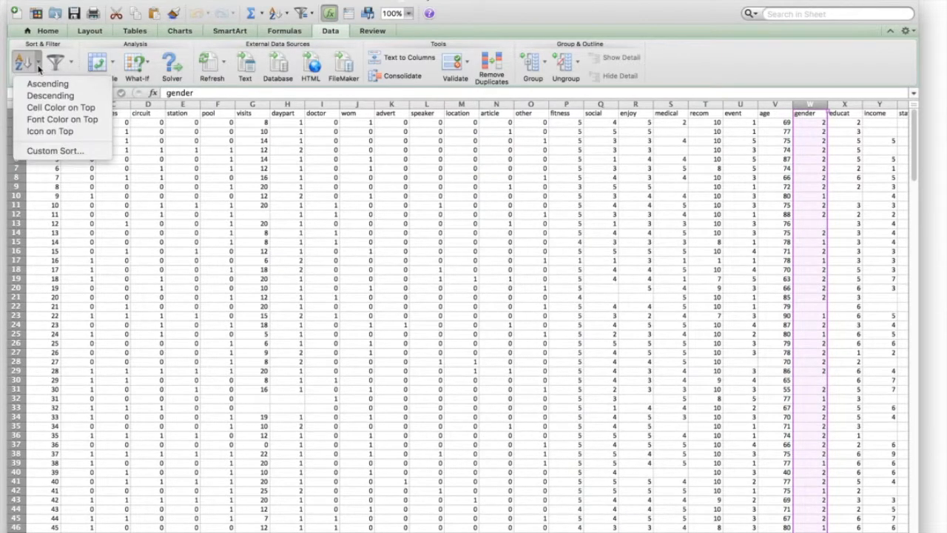
click(42, 84)
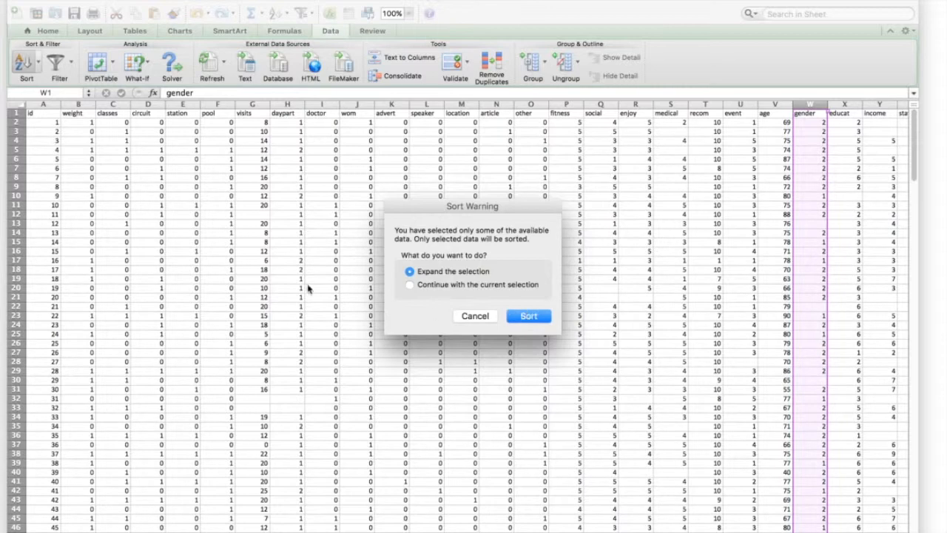
click(527, 316)
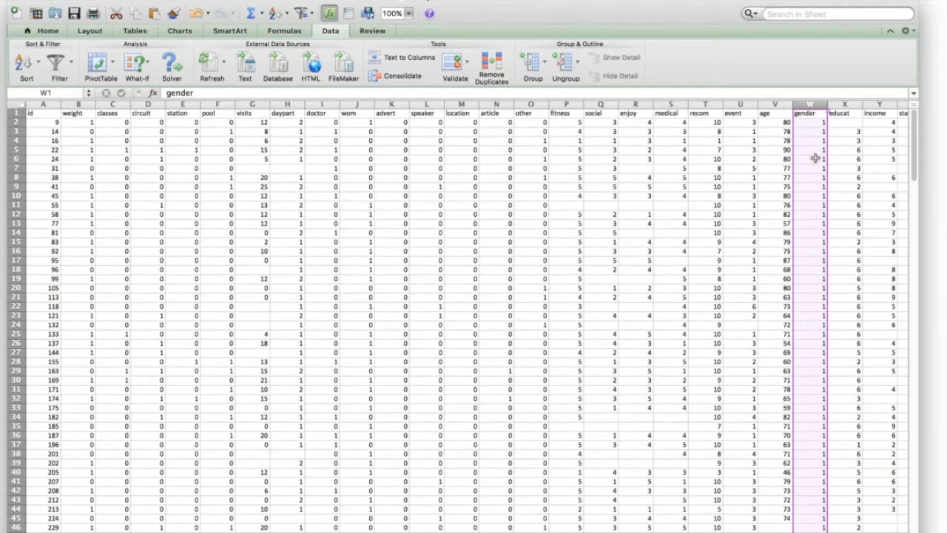
Step: Switch back to StatPlus and open the Compare Means [T-Test] analysis on the sorted data
mouse_move(1, 366)
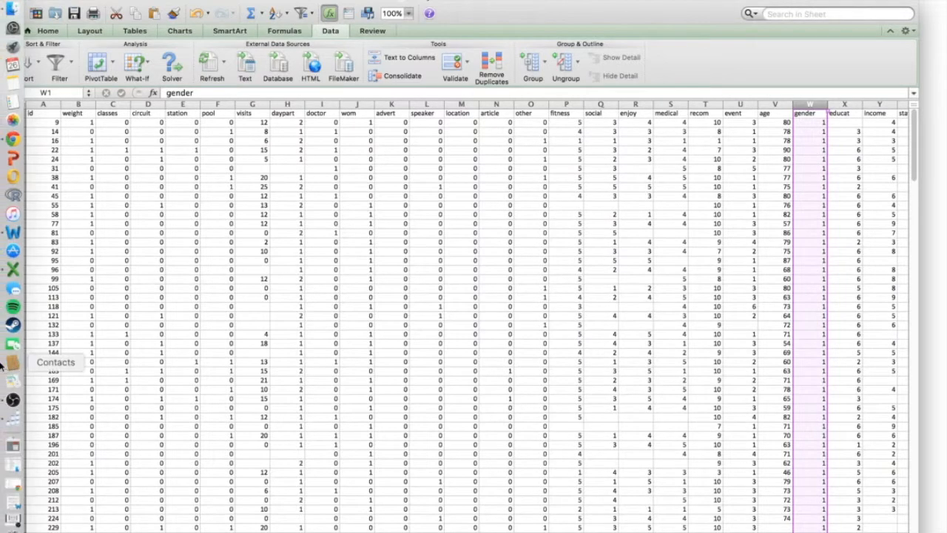
click(13, 423)
click(162, 0)
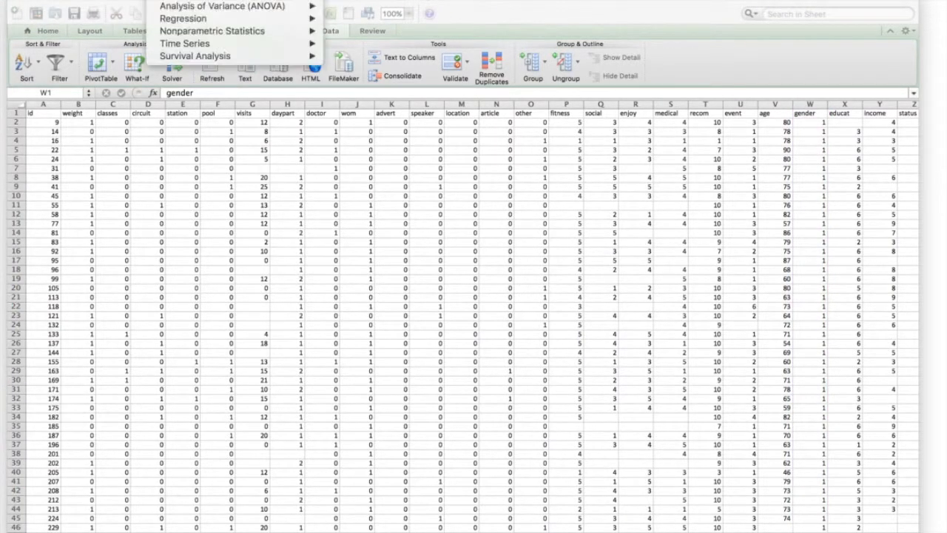
mouse_move(276, 1)
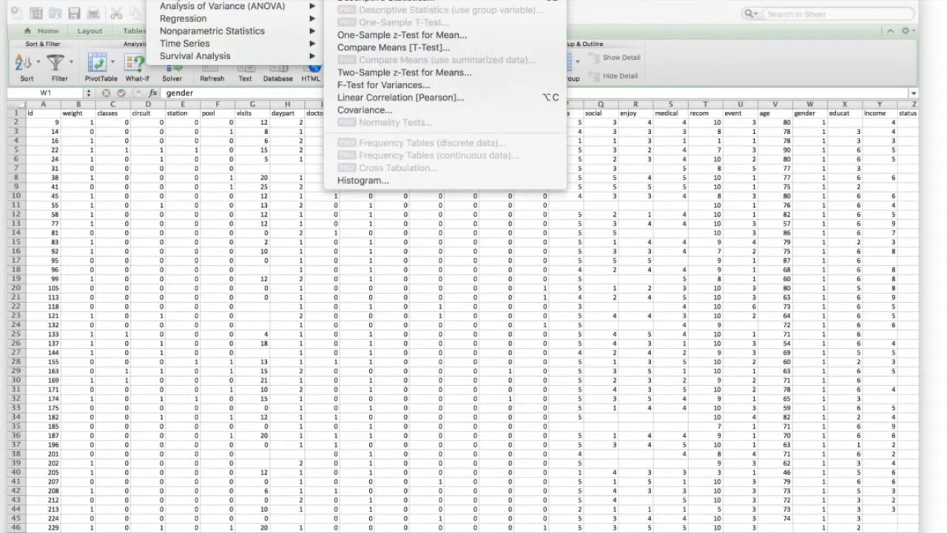
click(406, 50)
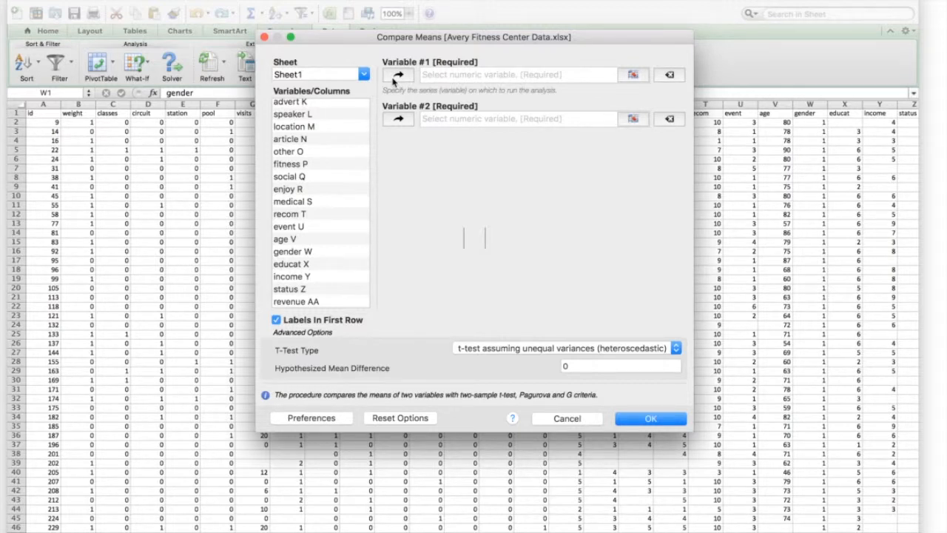
Step: Set Variable #1 to the visits values for gender 1, cells G2 to G46 on Sheet1
click(633, 74)
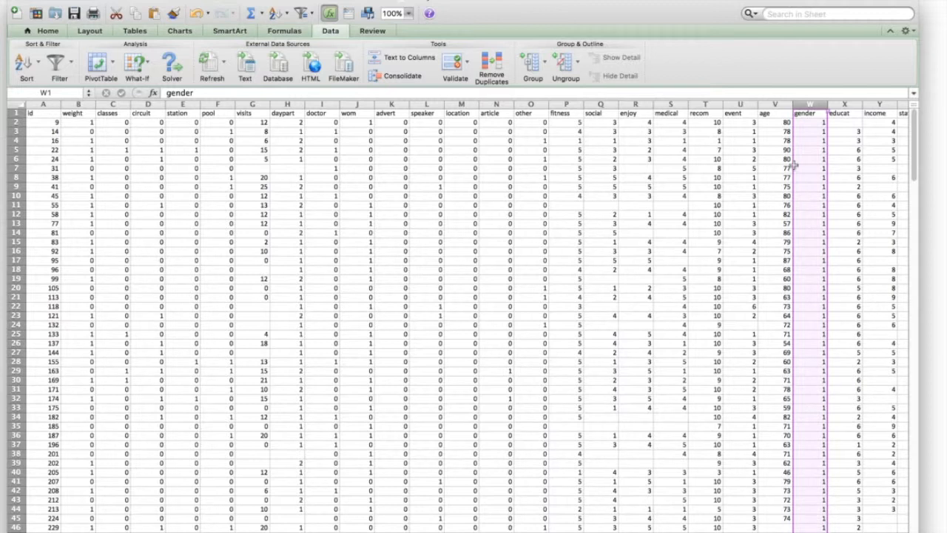
click(259, 114)
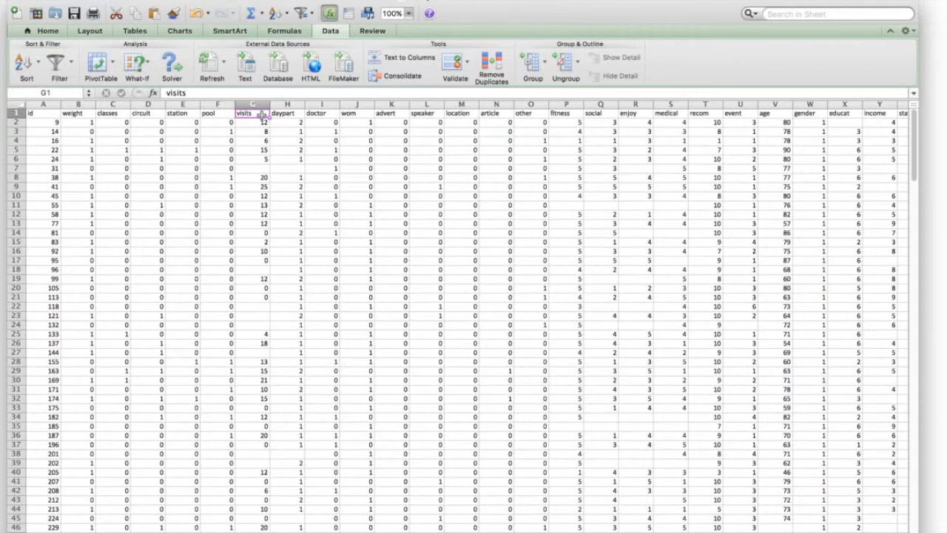
click(262, 124)
drag(263, 124, 251, 487)
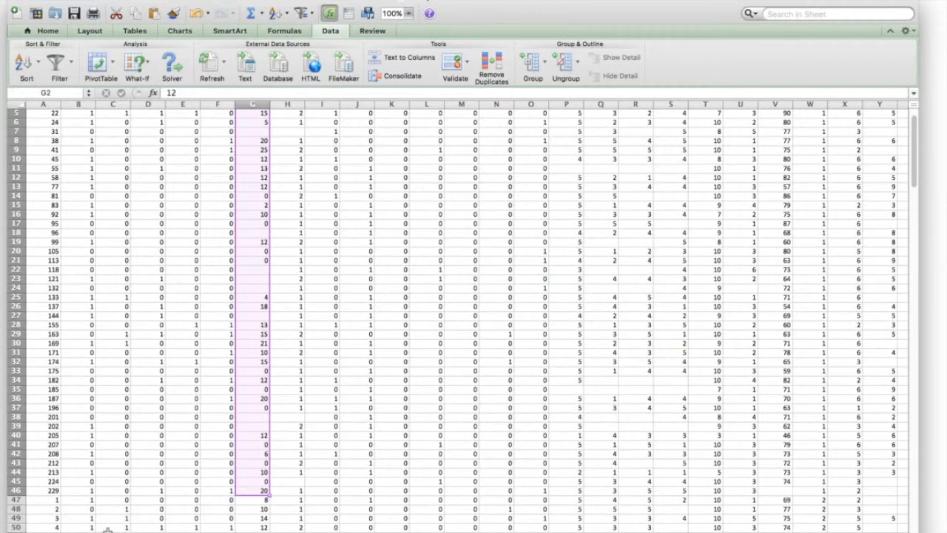
mouse_move(2, 382)
click(6, 417)
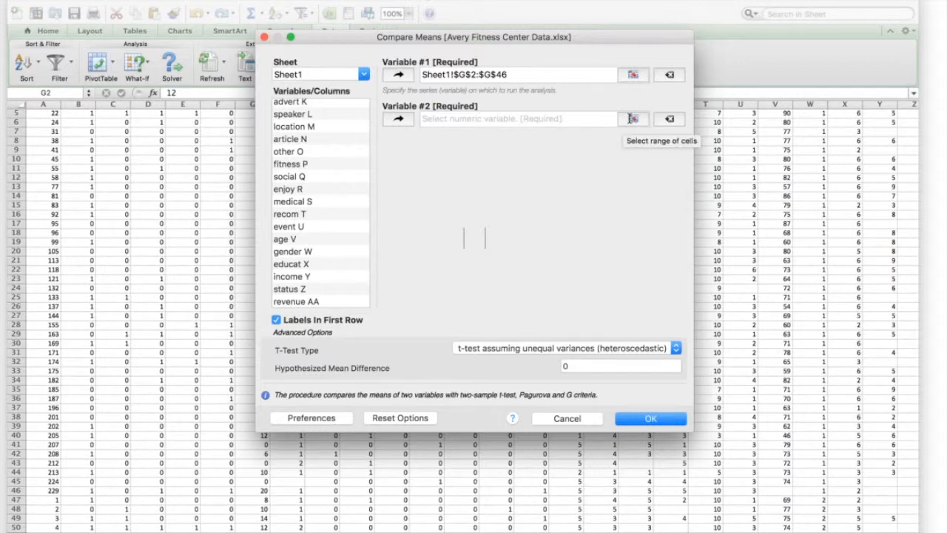
Step: Set Variable #2 to the visits values for gender 2, cells G47 to G223, and run the unequal-variances t-test
click(633, 118)
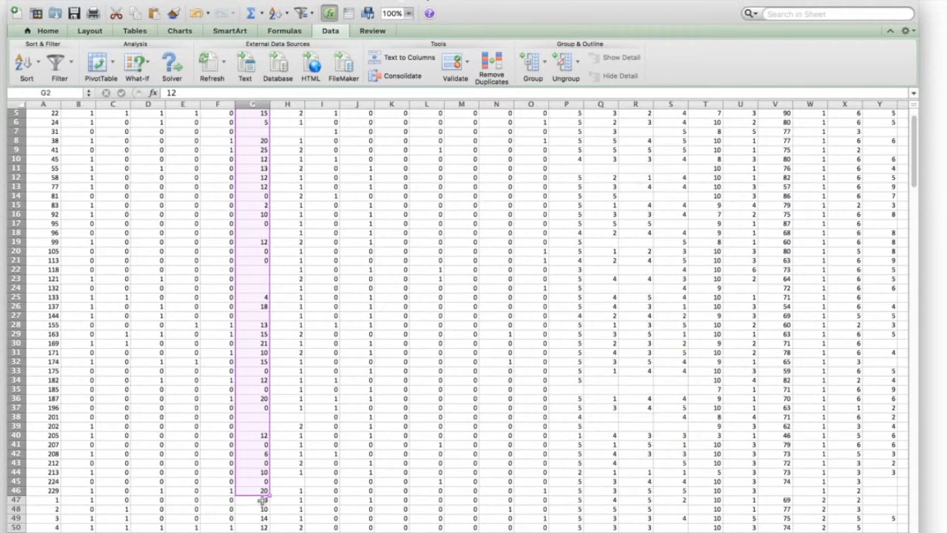
drag(262, 501, 263, 529)
drag(252, 530, 260, 411)
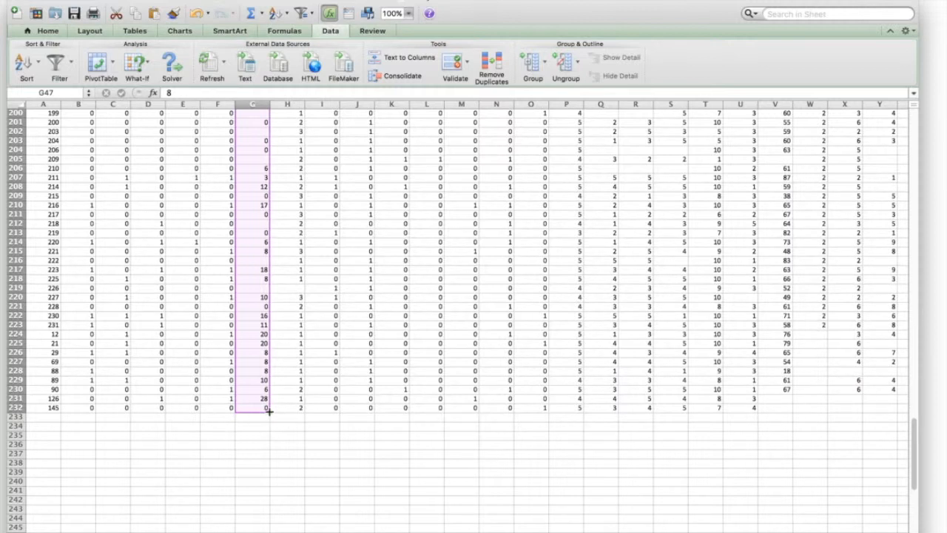
drag(269, 413, 265, 328)
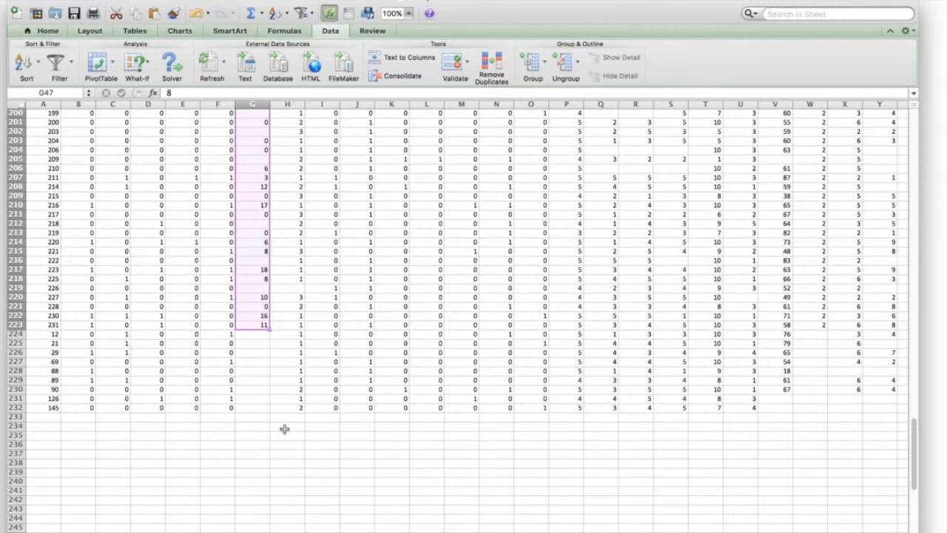
scroll(284, 428, up, 20)
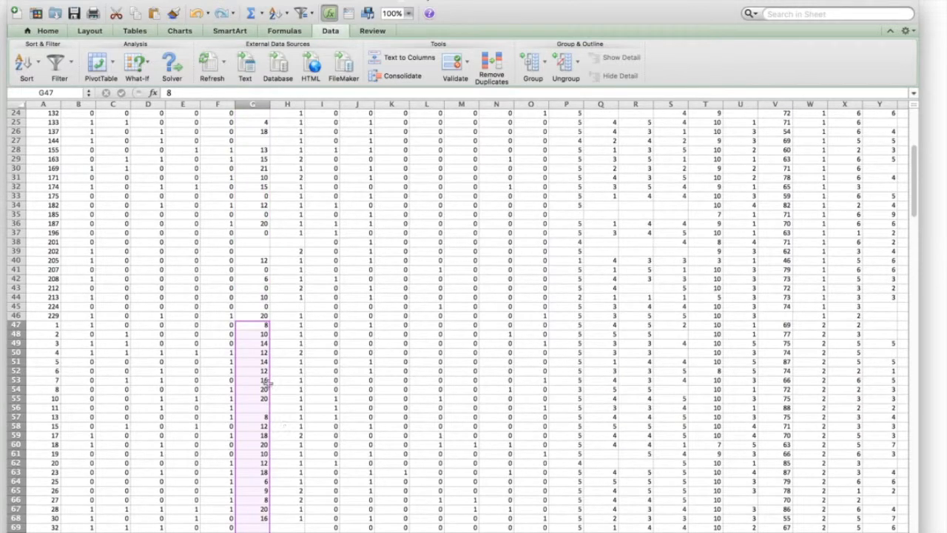
click(264, 325)
drag(263, 325, 268, 456)
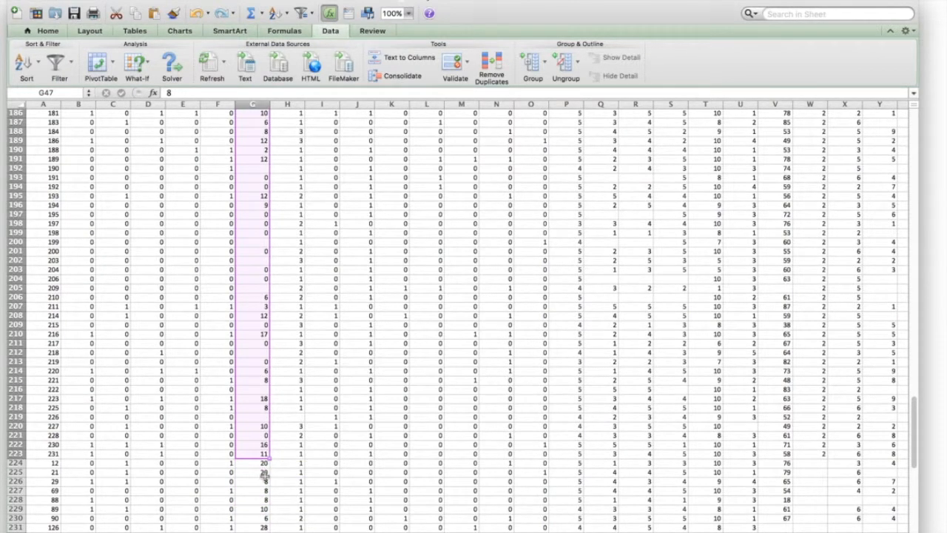
click(10, 423)
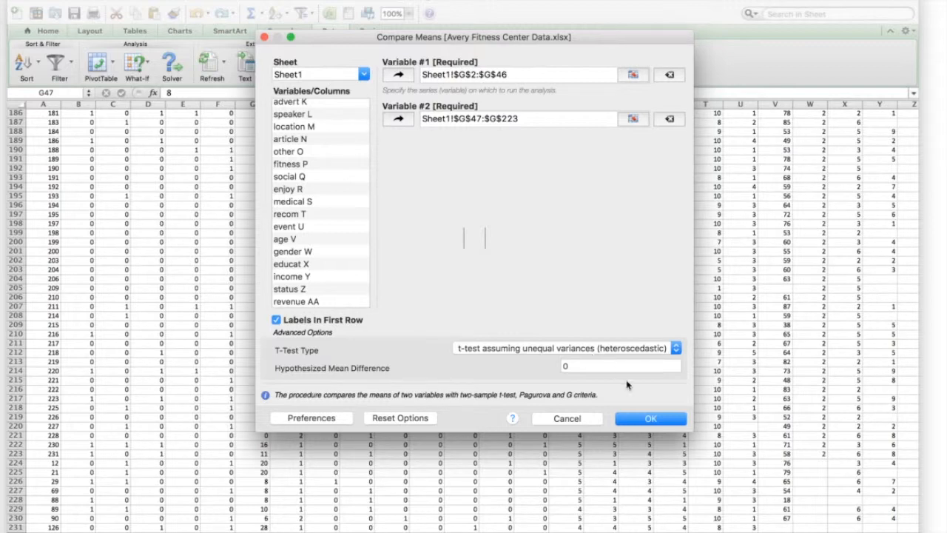
click(636, 419)
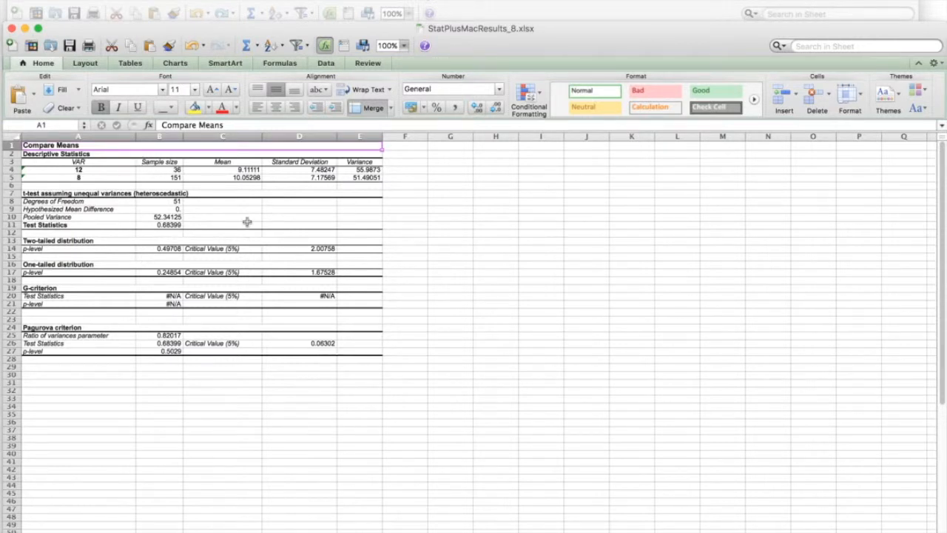
Step: Examine both groups' means and the two-tailed and one-tailed p-levels in the results, and minimize the results workbook
click(249, 169)
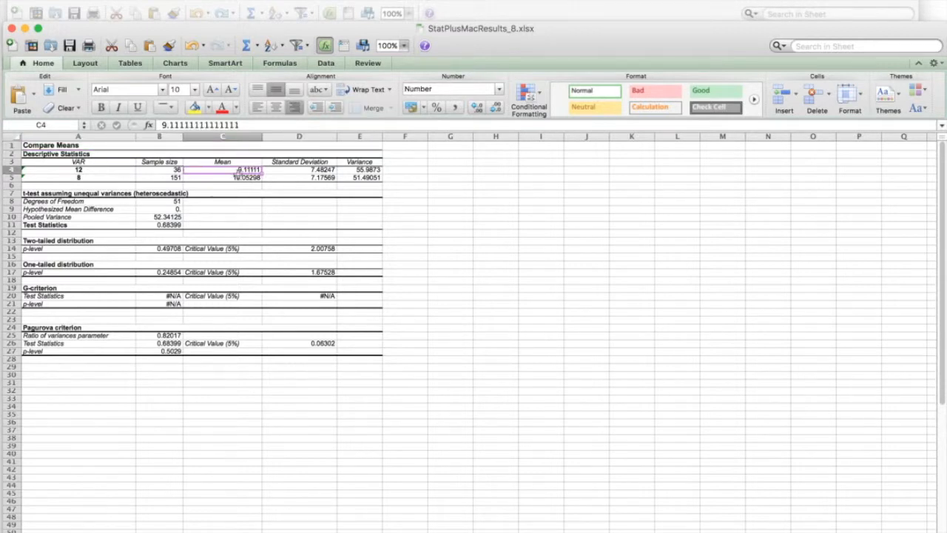
click(242, 178)
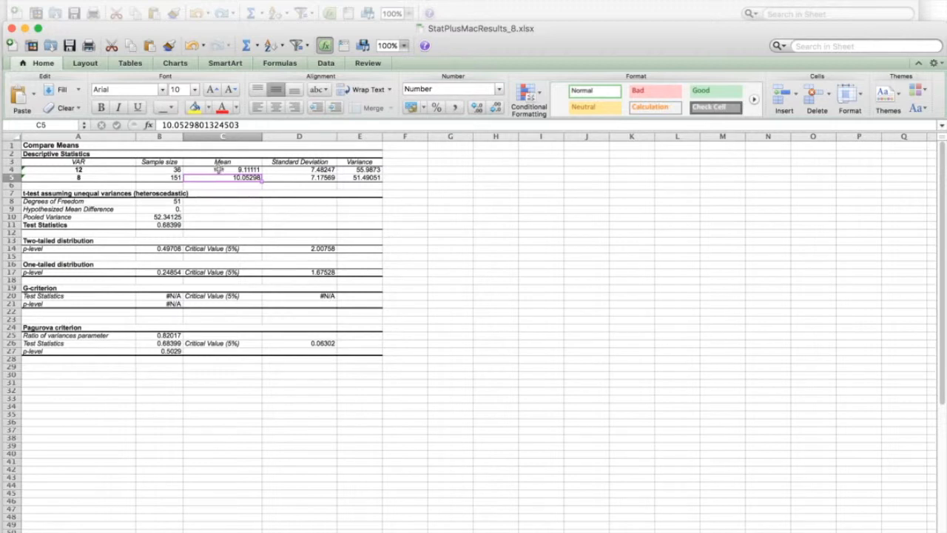
drag(59, 242, 342, 272)
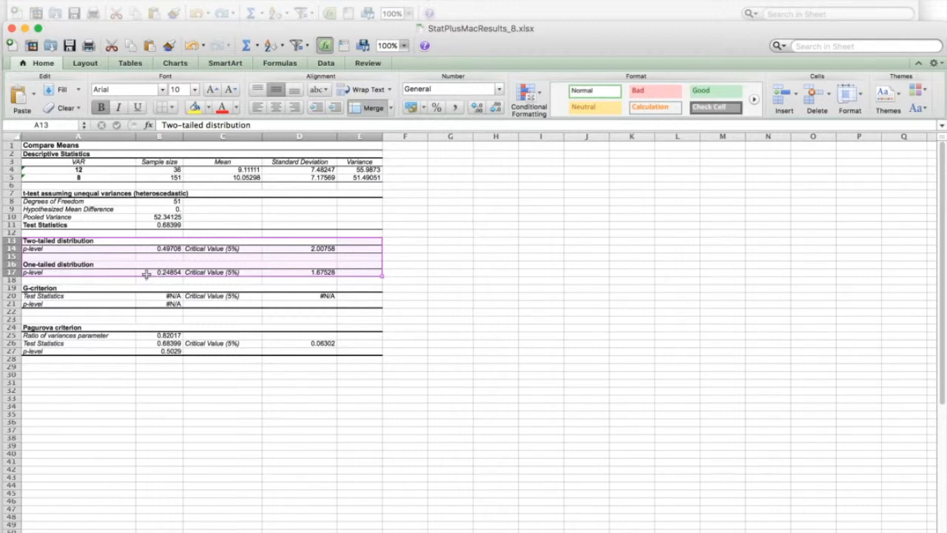
click(394, 241)
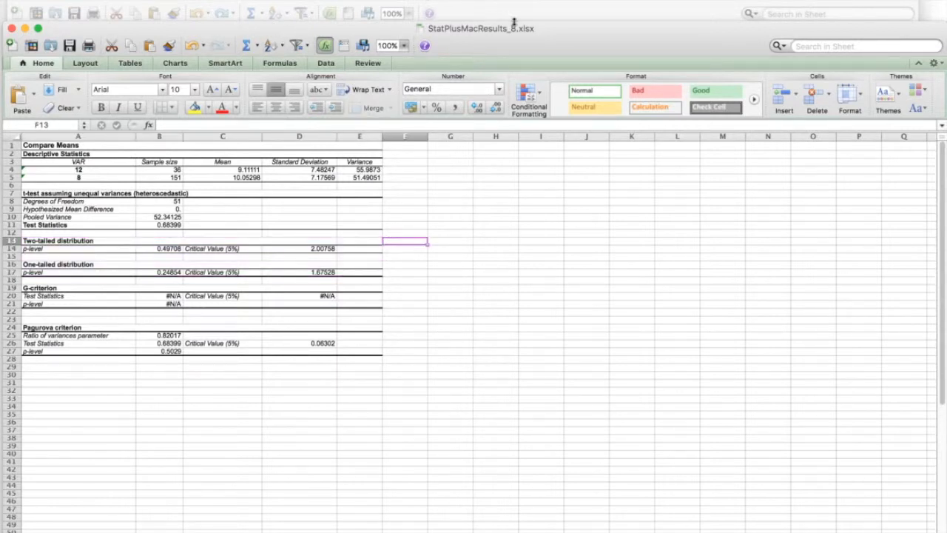
click(24, 29)
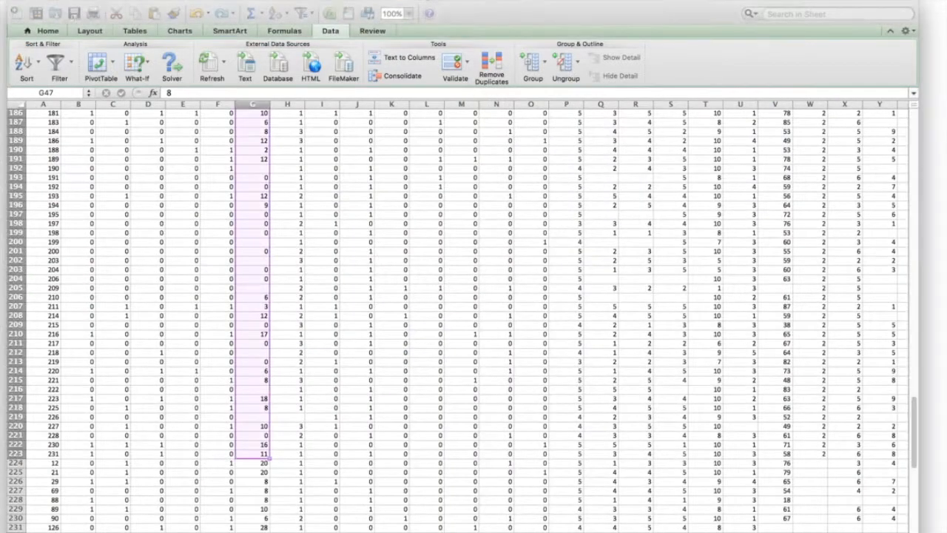